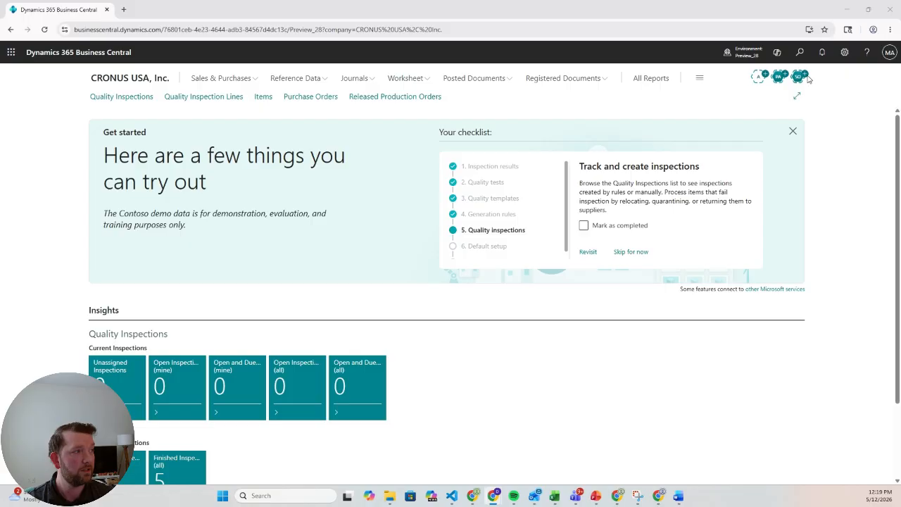
- Search for purchase orders and open the Purchase Orders list
left_click(800, 53)
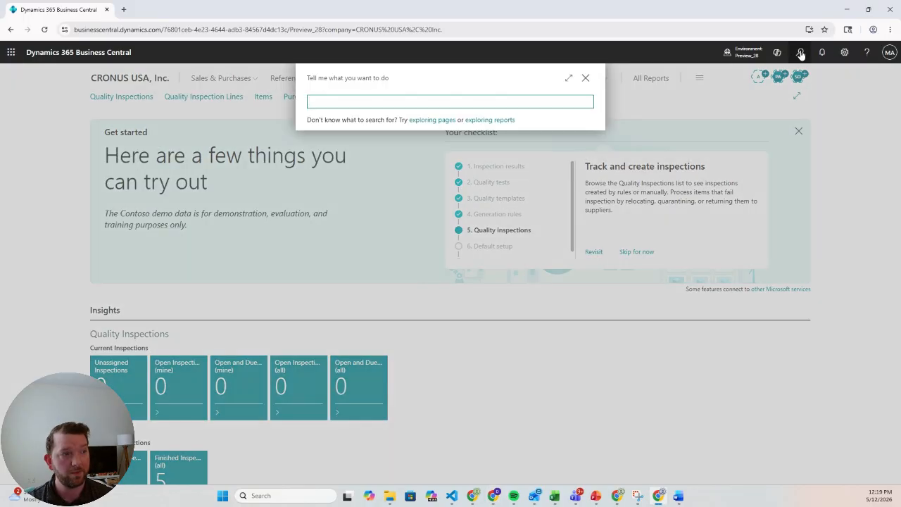
type("PURCHASE OR")
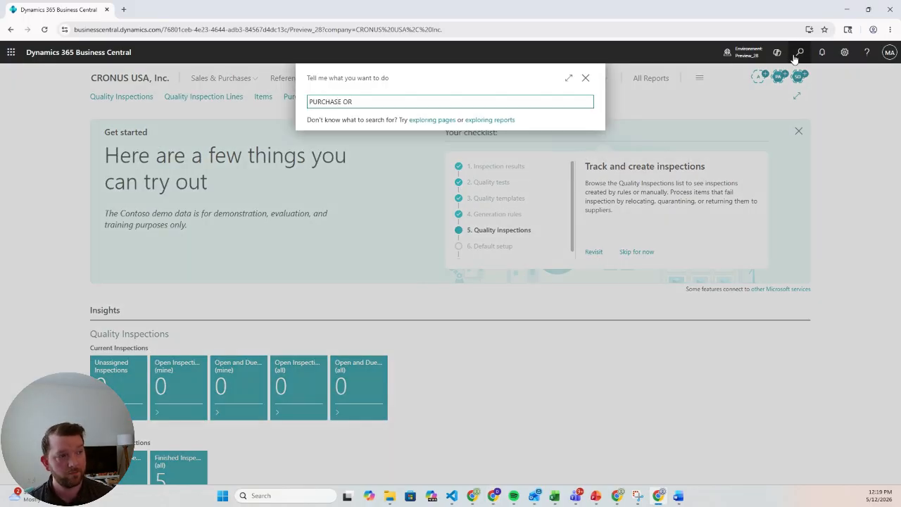
left_click(334, 144)
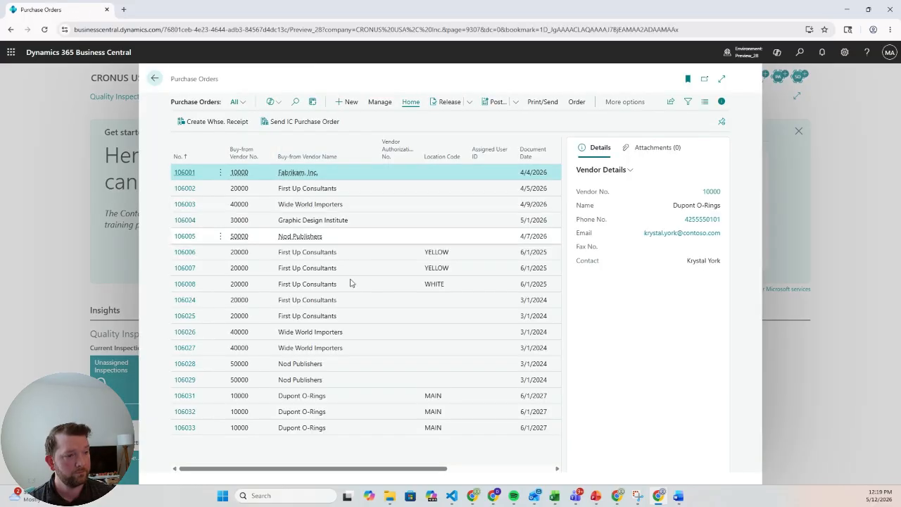
- Open purchase order 106033 for Dupont O-Rings and open item tracking for its O-ring line
left_click(185, 429)
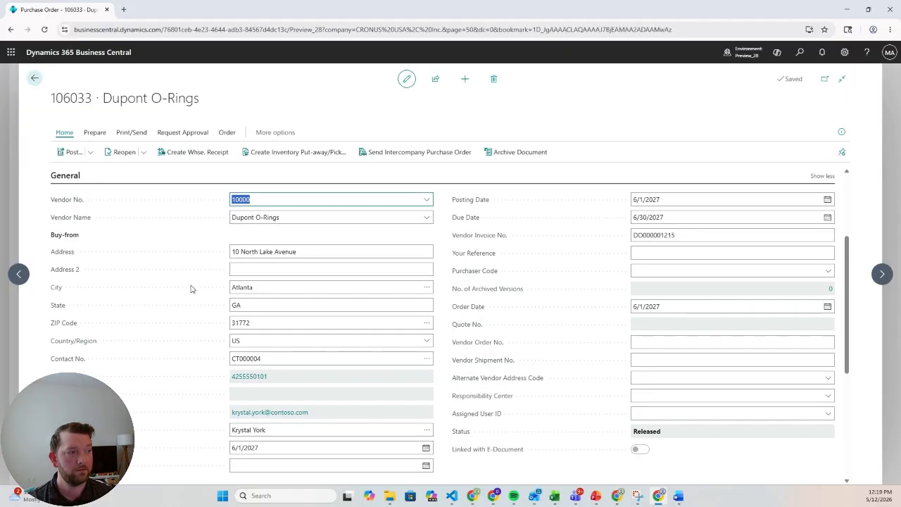
scroll(190, 288, "down", 3)
scroll(194, 288, "down", 2)
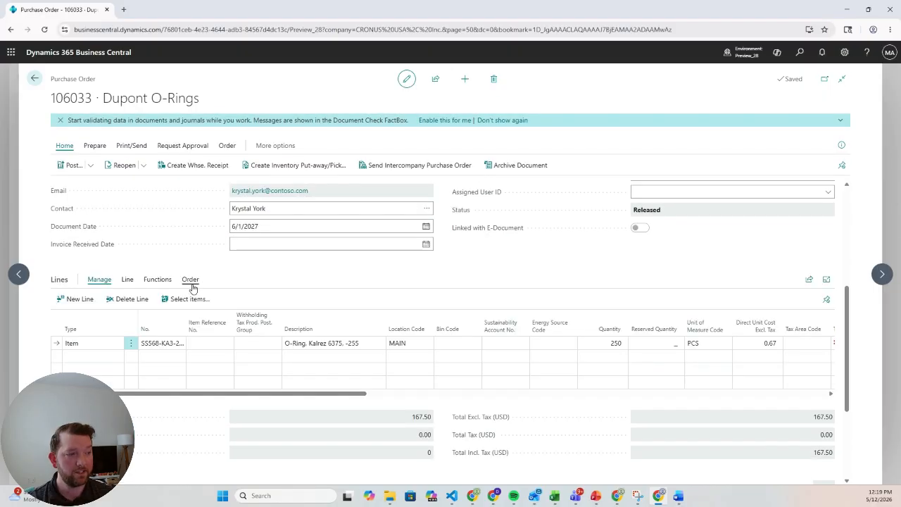
left_click(126, 280)
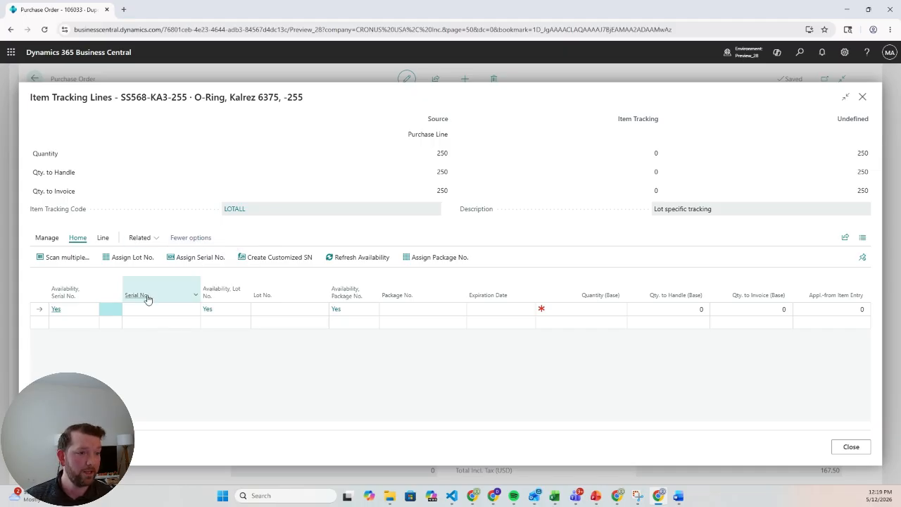
- Assign lot number 568-KA3-255-04 with a quantity of 250 to the line's item tracking and close it
left_click(280, 310)
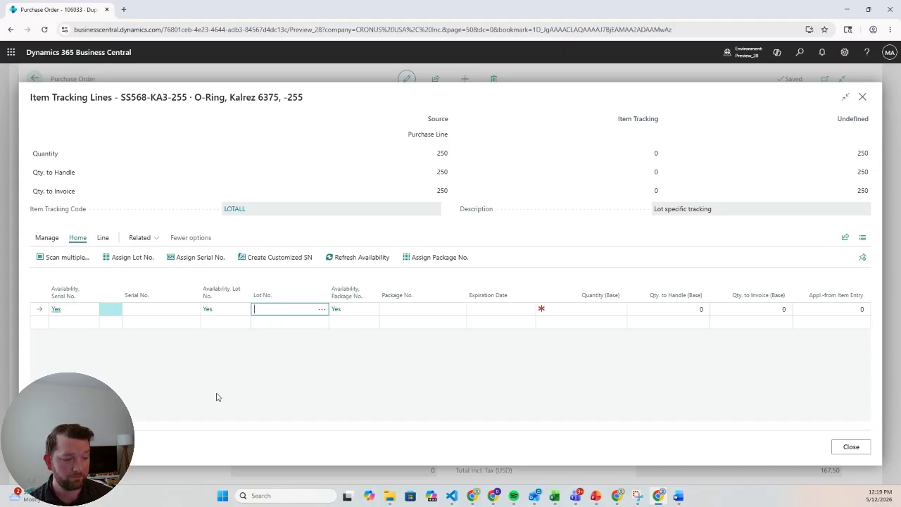
type("568-KA")
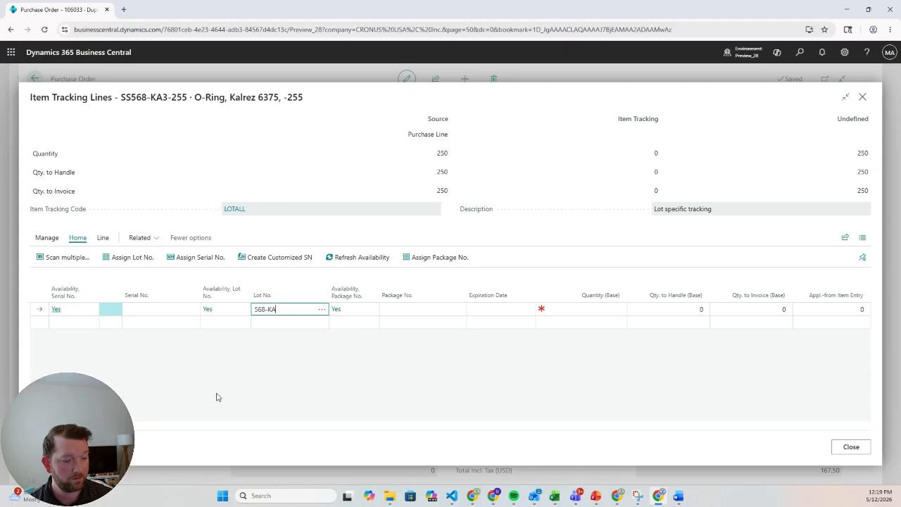
type("3-255-0")
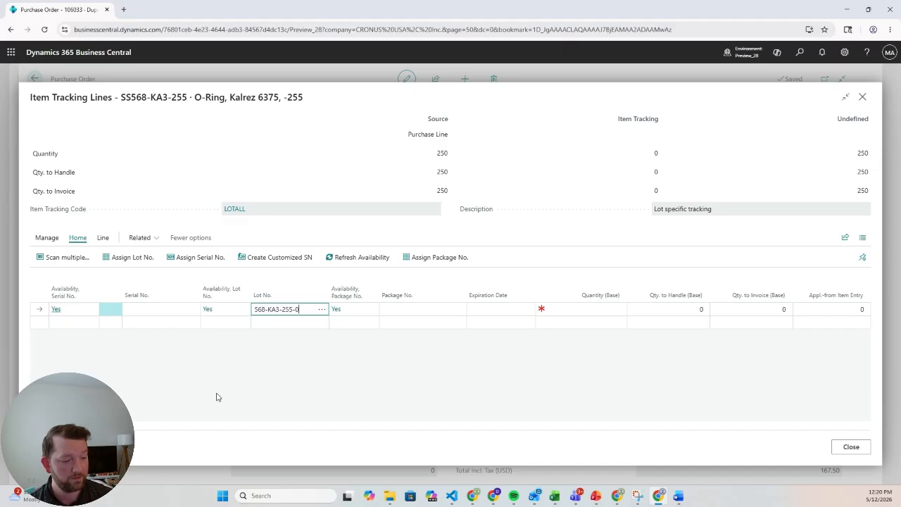
type("4")
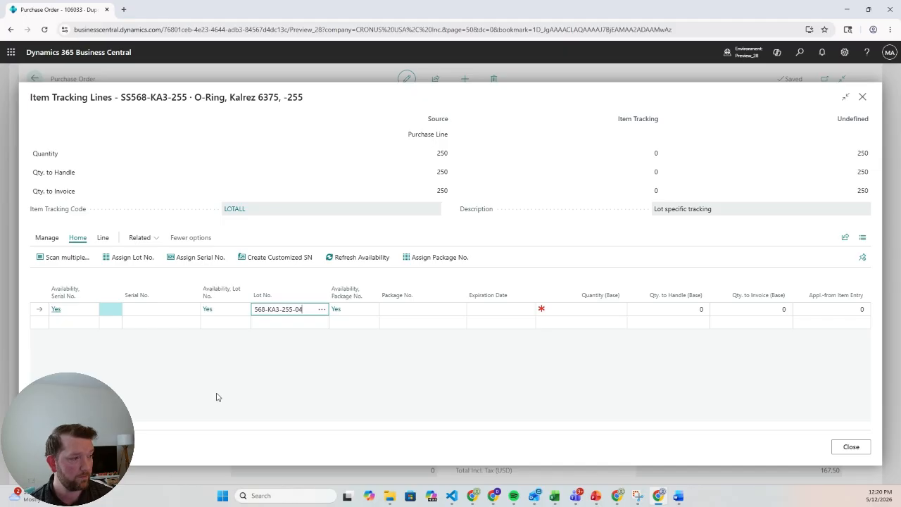
key("Tab")
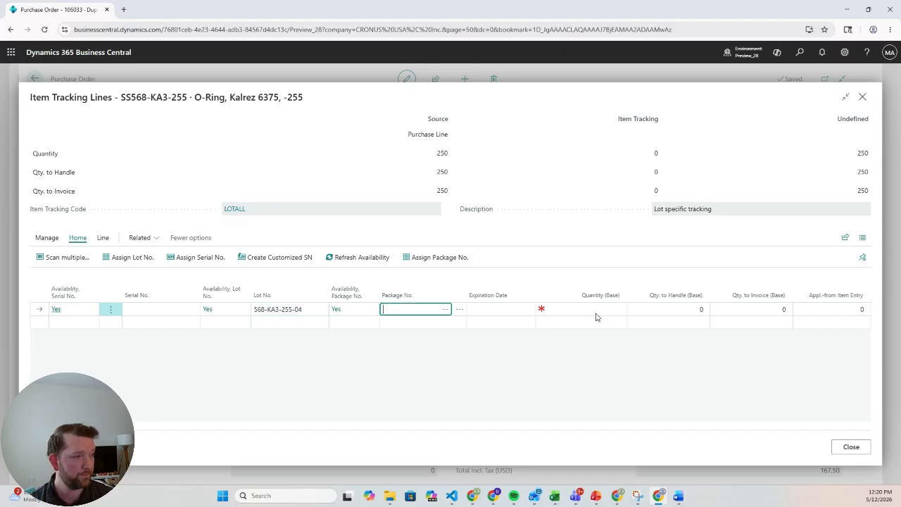
key("Tab")
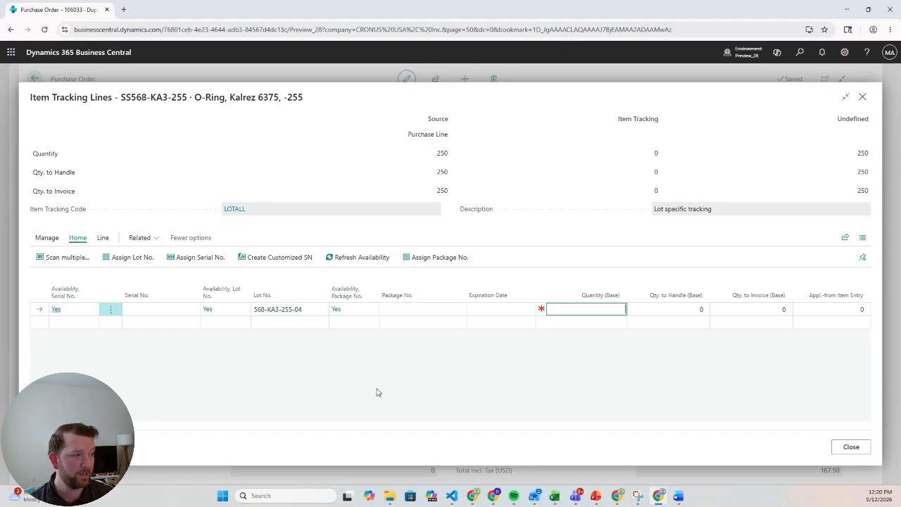
type("250")
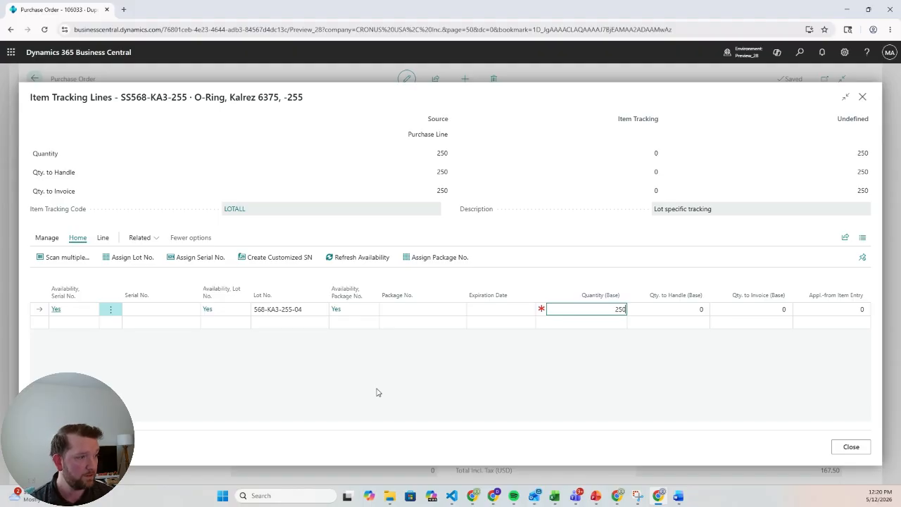
key("Tab")
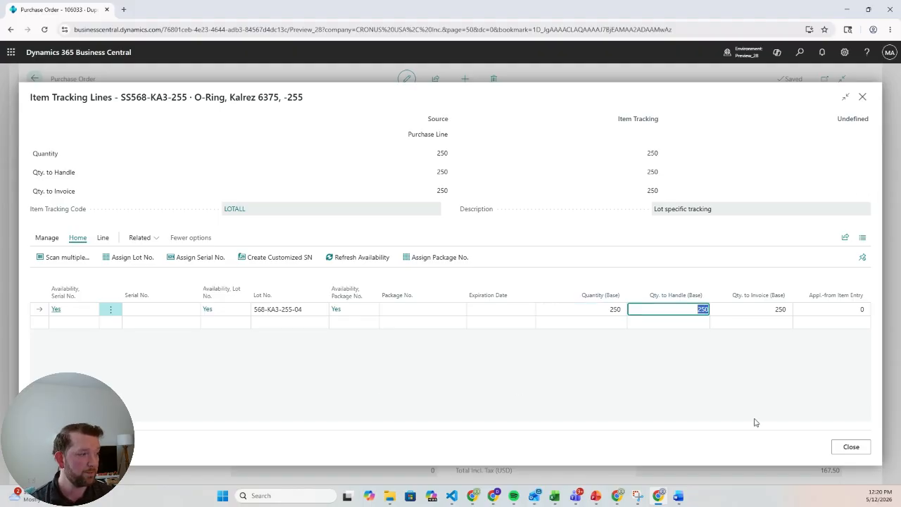
left_click(848, 447)
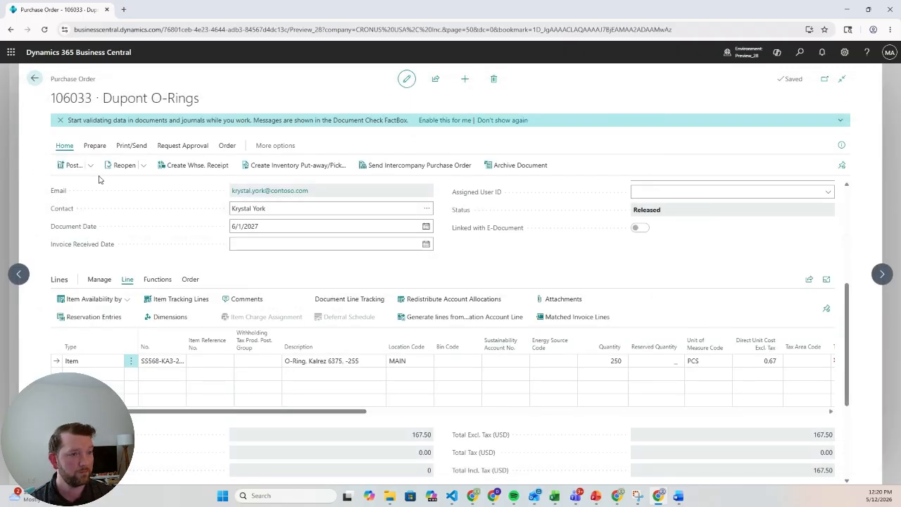
- Post the purchase order with the Receive option only
key("F9")
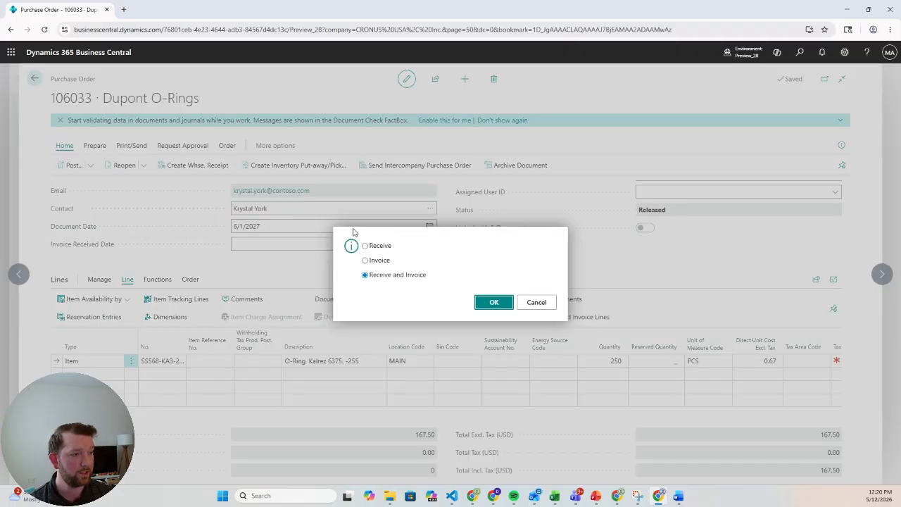
left_click(365, 245)
left_click(503, 305)
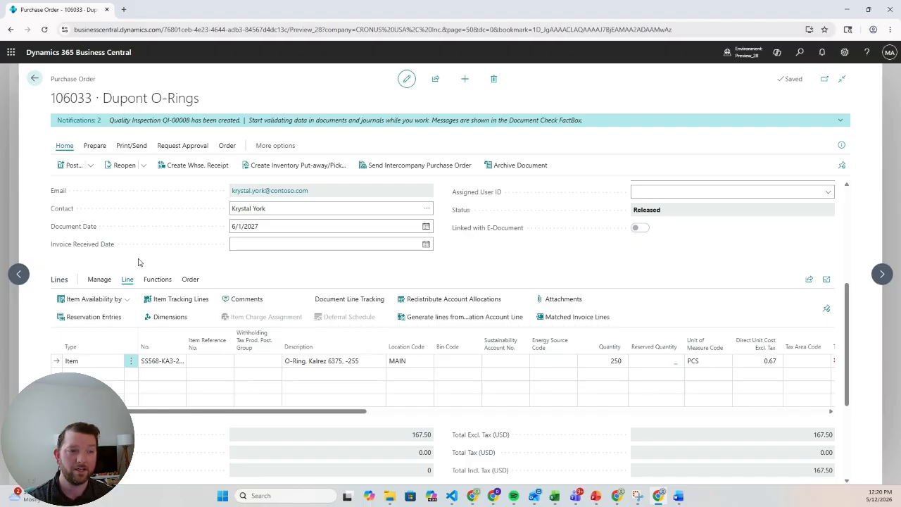
left_click(190, 280)
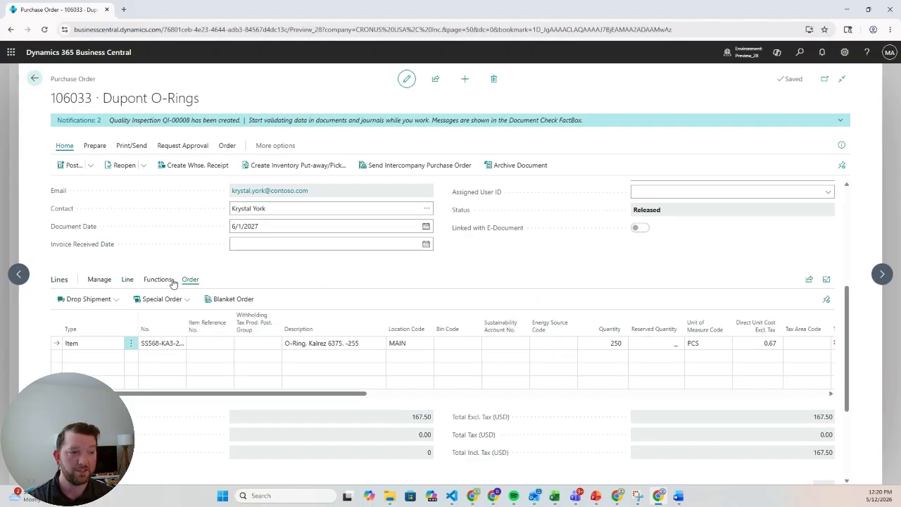
left_click(157, 280)
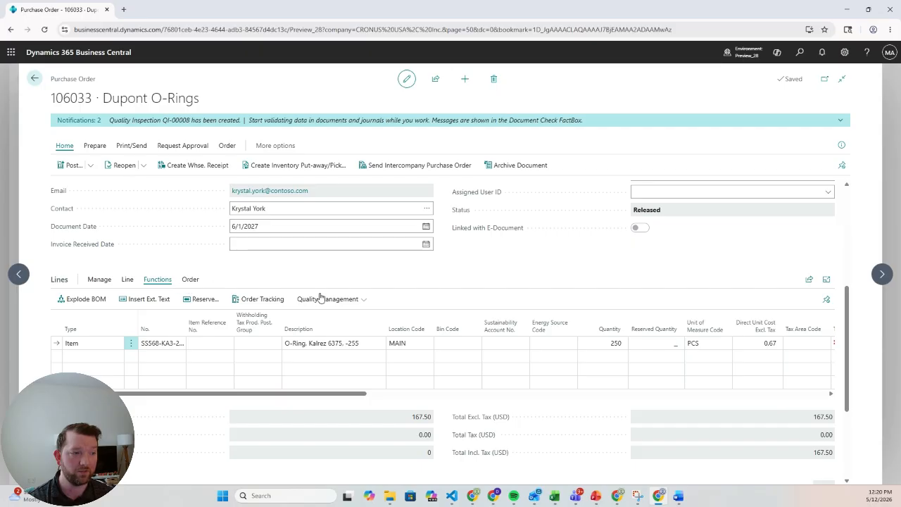
left_click(353, 299)
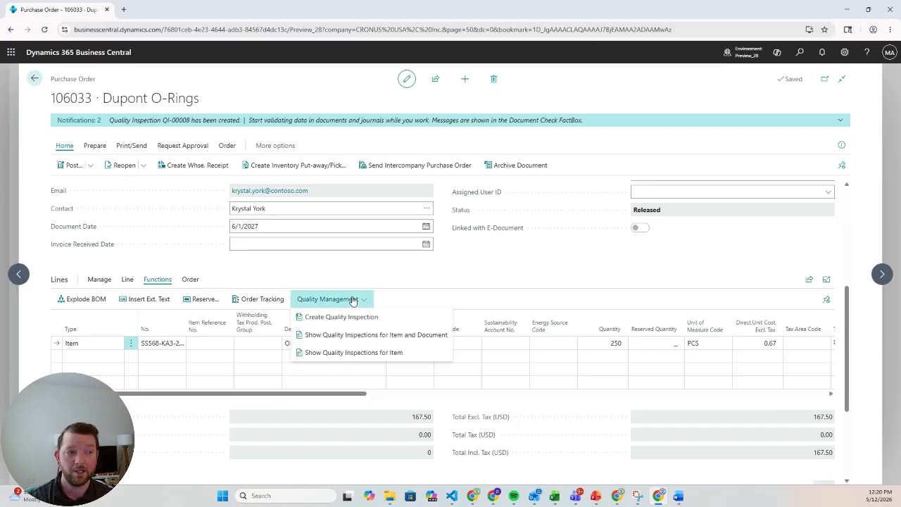
left_click(273, 270)
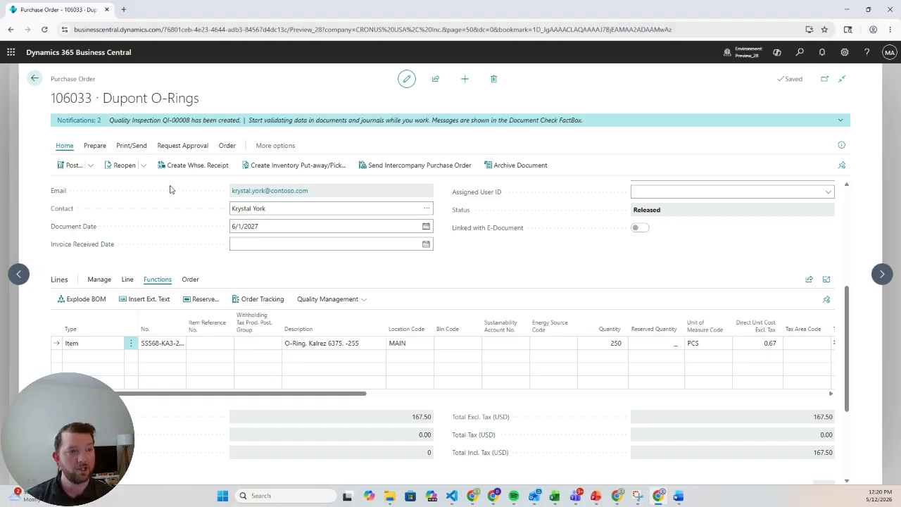
- Open the quality inspection created for the received lot from the notification
left_click(841, 121)
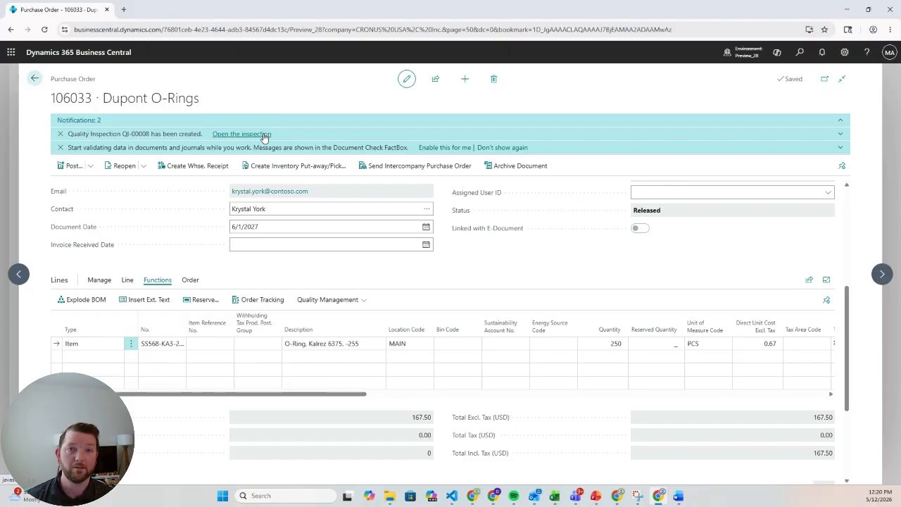
left_click(242, 134)
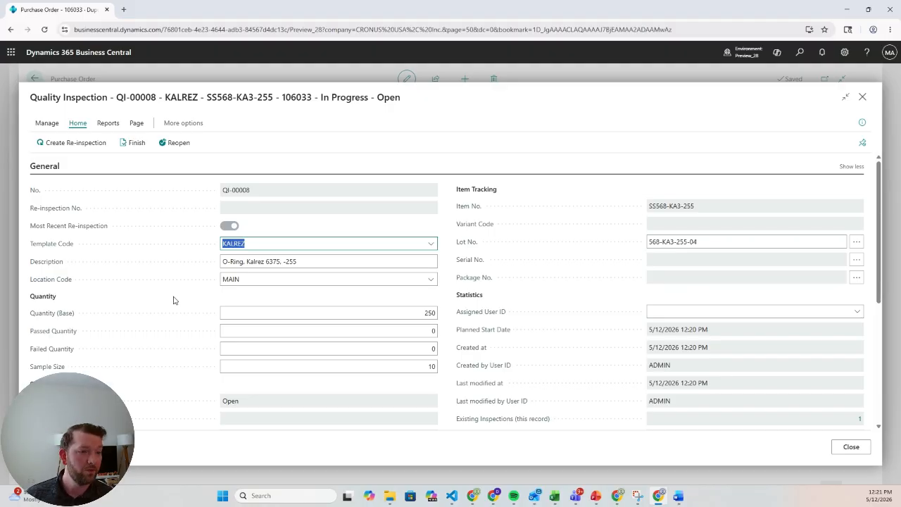
- Enter BLACK as the test value for the Kalrez color check line of the inspection
scroll(176, 301, "down", 1)
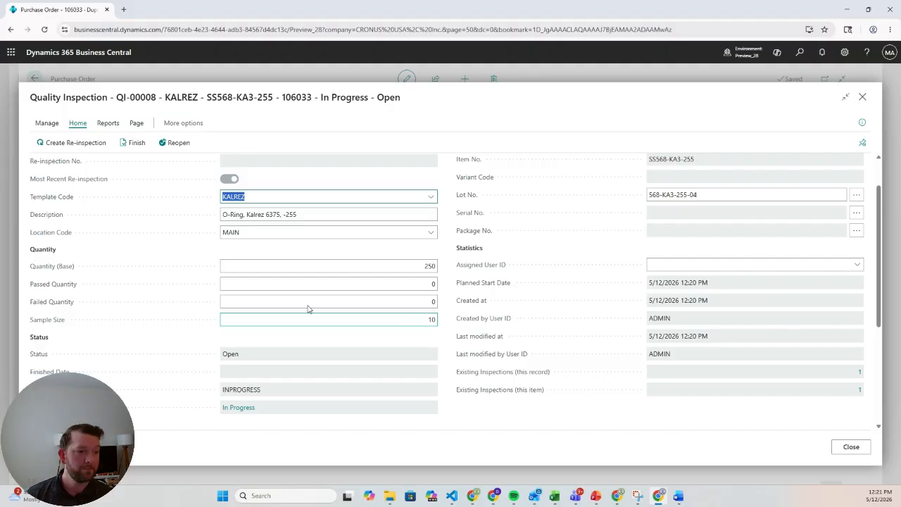
scroll(167, 281, "down", 5)
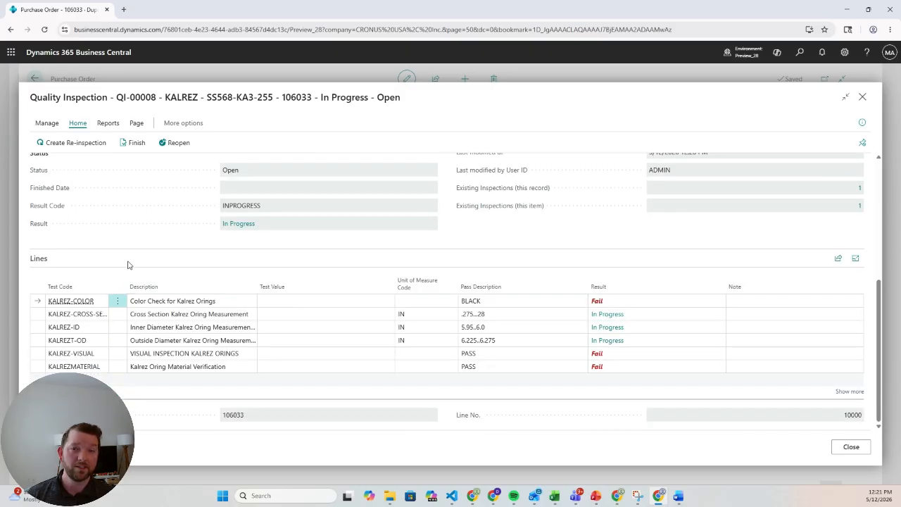
left_click(330, 302)
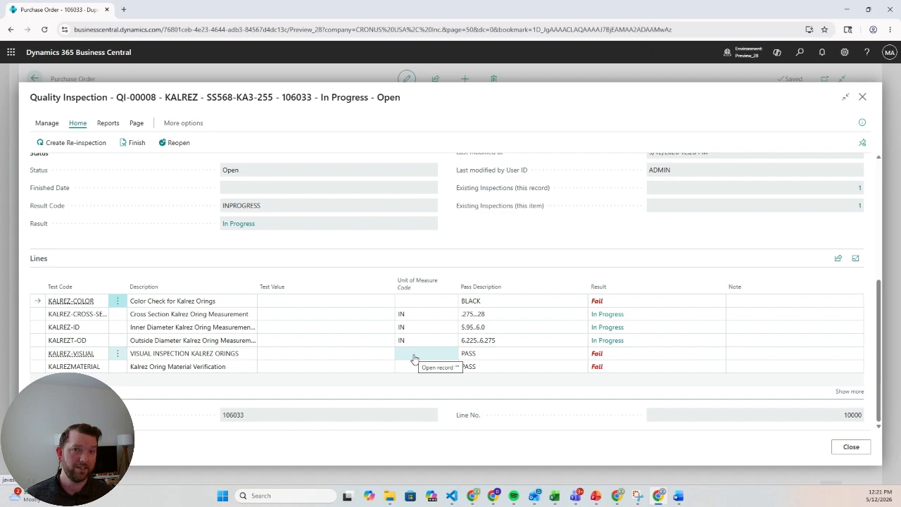
left_click(323, 300)
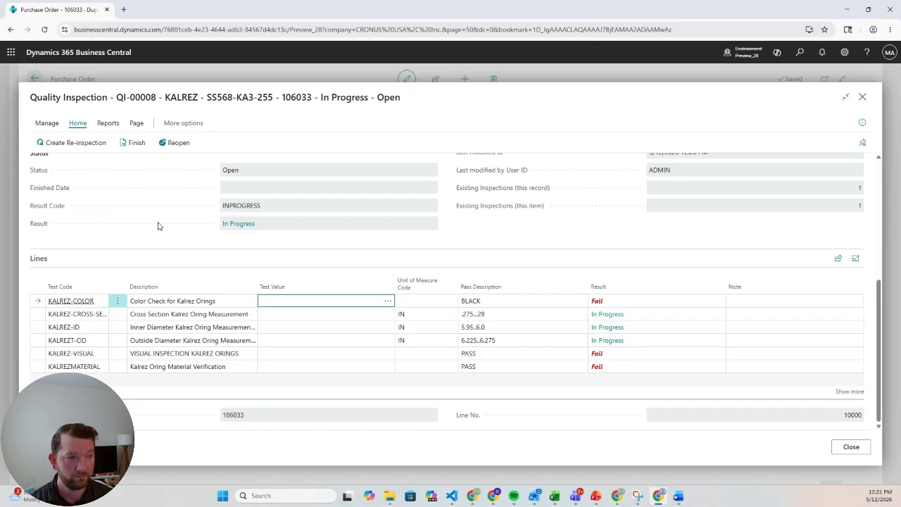
type("BLACK")
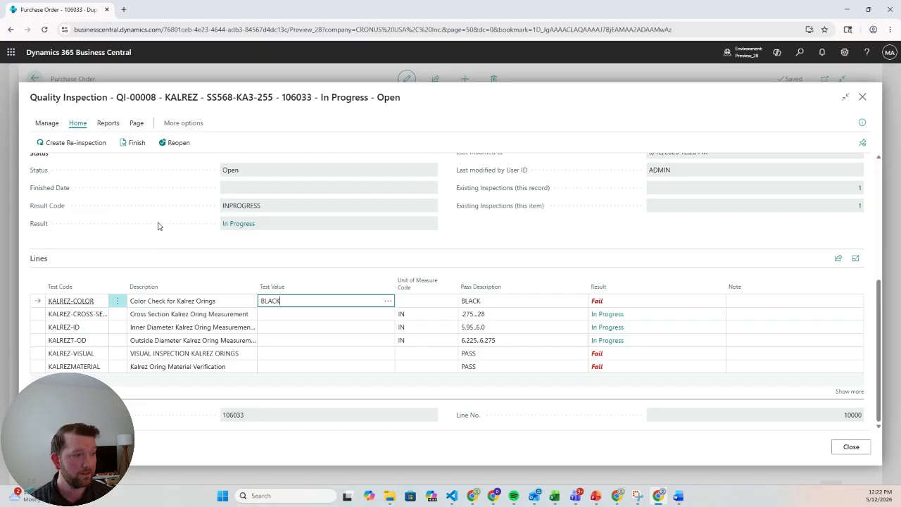
key("Tab")
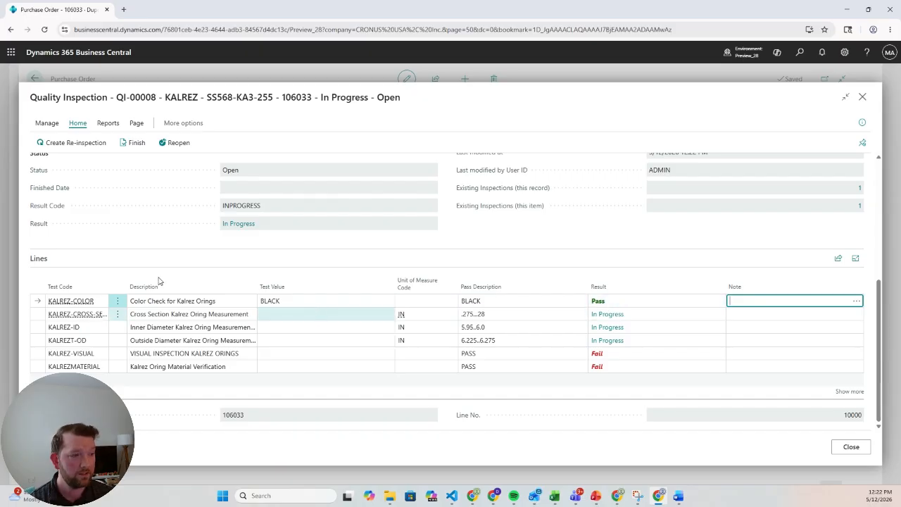
key("Tab")
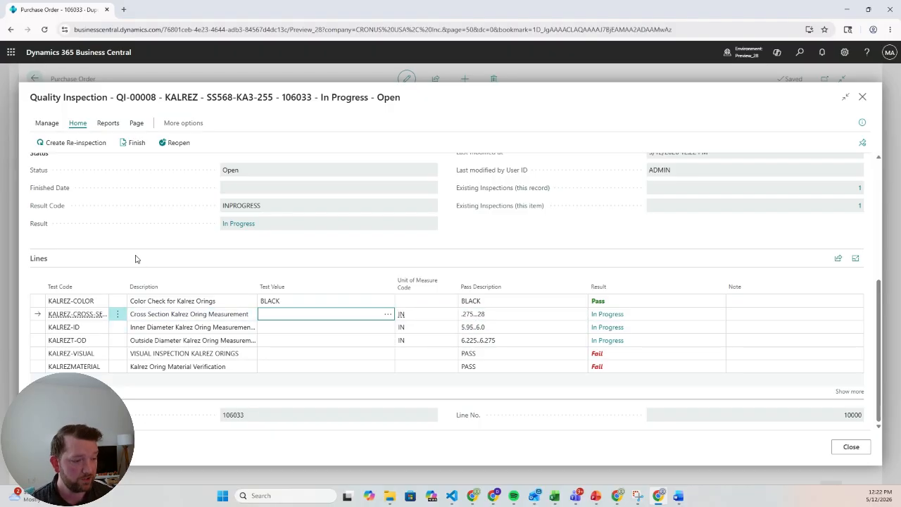
- Enter test values .276 for the cross-section measurement and 5.96 for the inner diameter measurement
type("7")
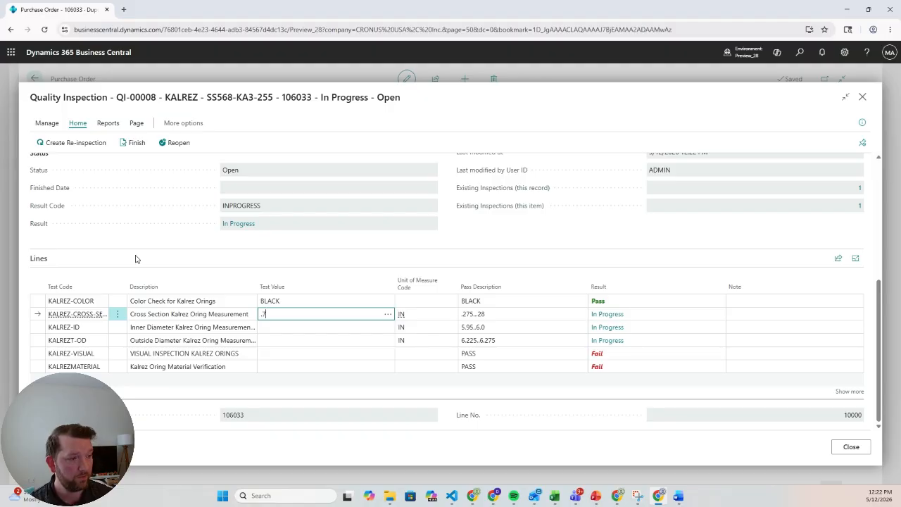
type("276")
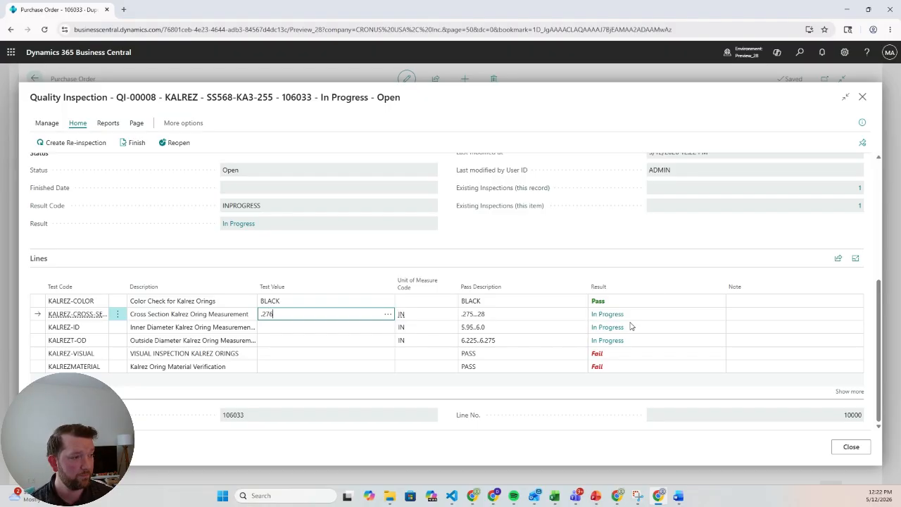
key("Tab")
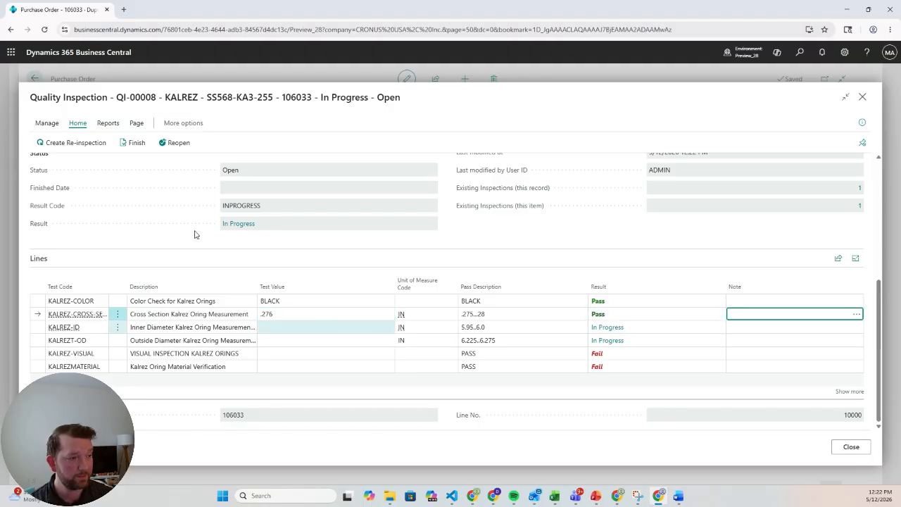
key("Tab")
type("5.96")
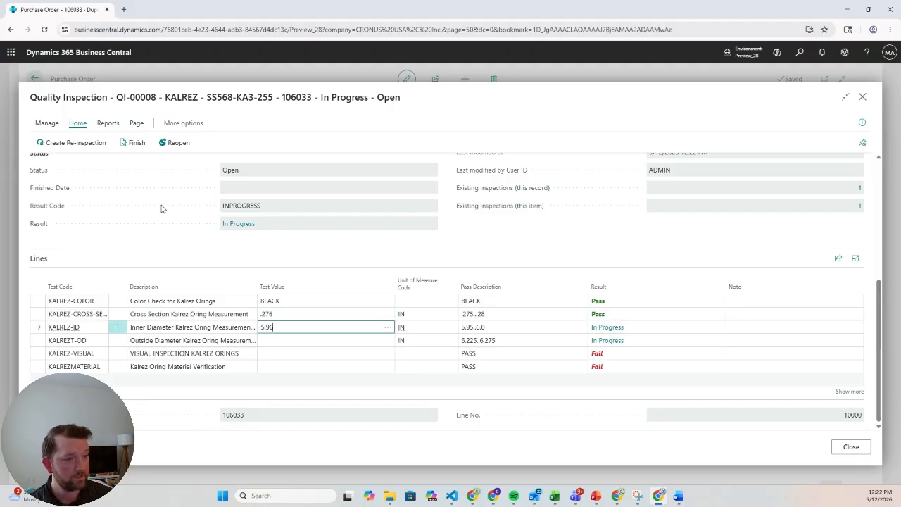
key("Tab")
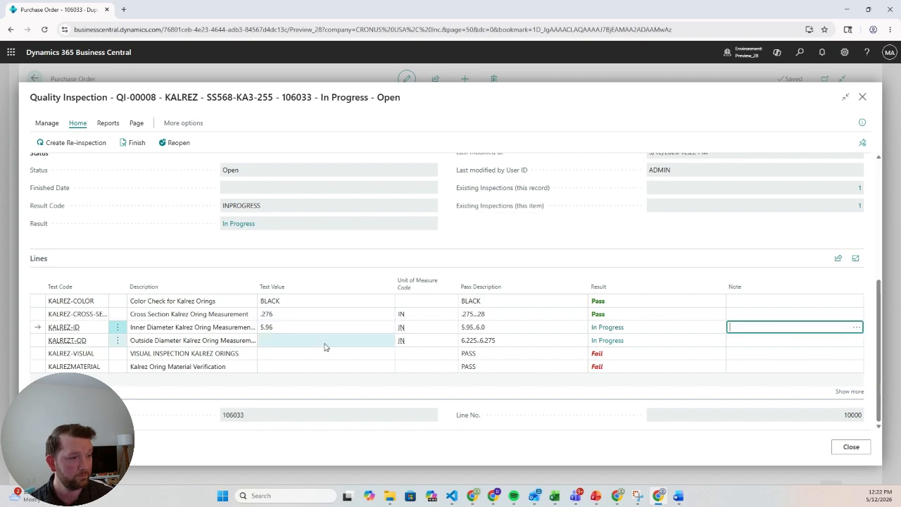
- Enter 6.3 as the test value for the outside diameter measurement line
left_click(297, 342)
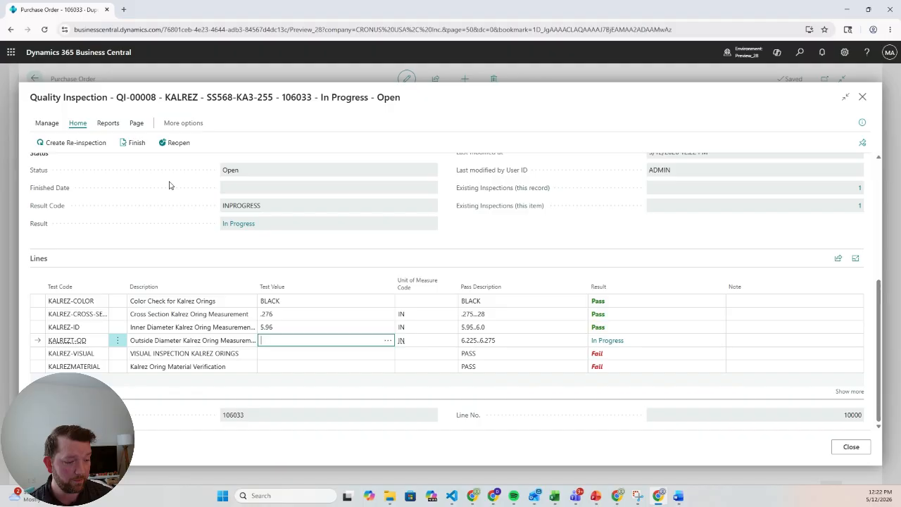
type("6")
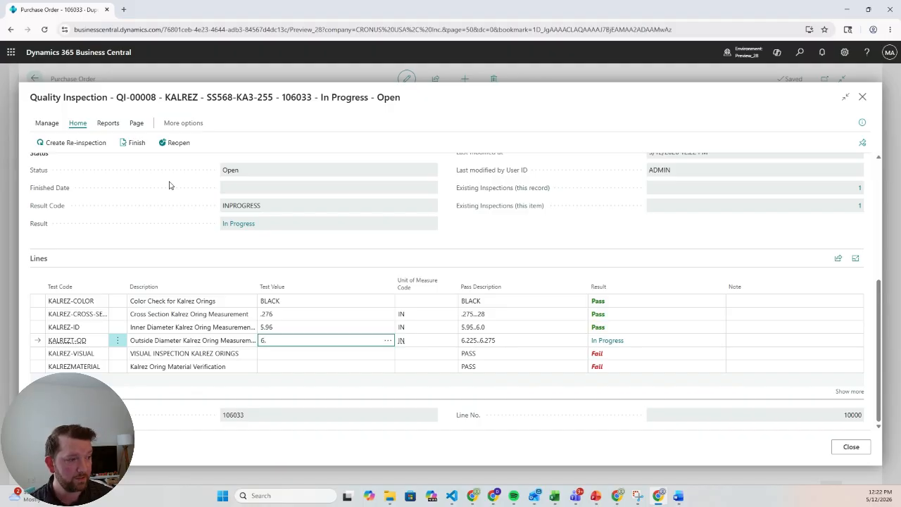
type(".3")
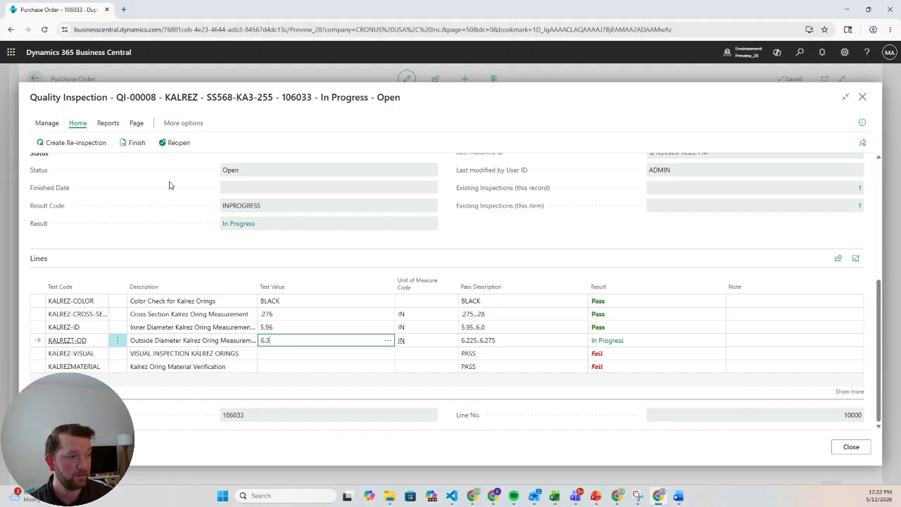
key("Tab")
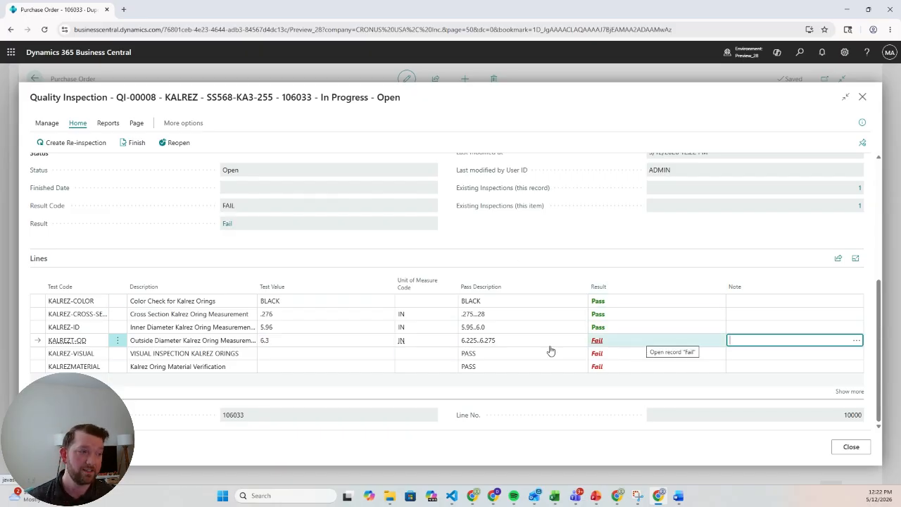
- Enter PASS as the test value for both the visual inspection and the material verification lines
left_click(314, 353)
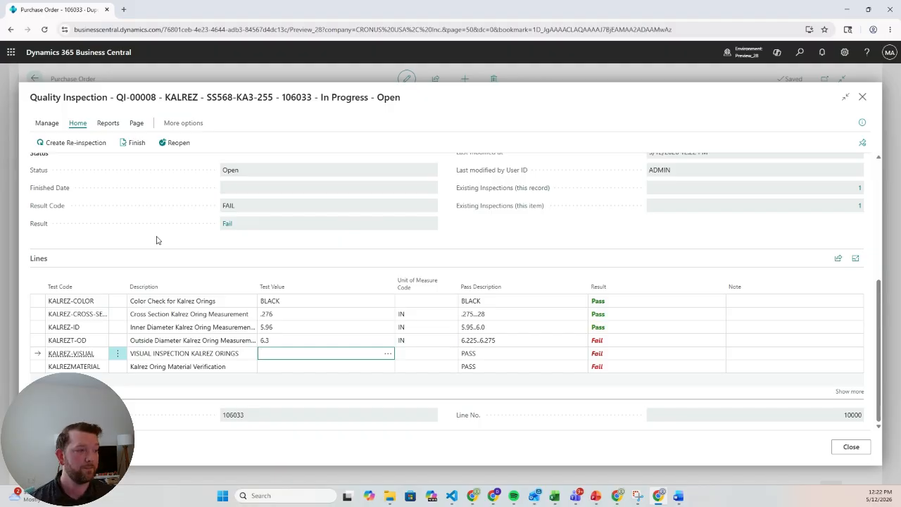
type("PASS")
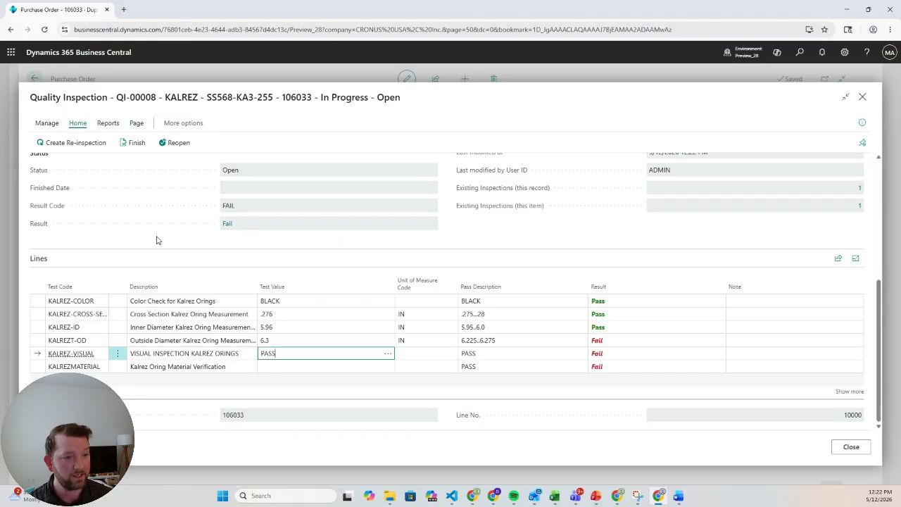
key("Down")
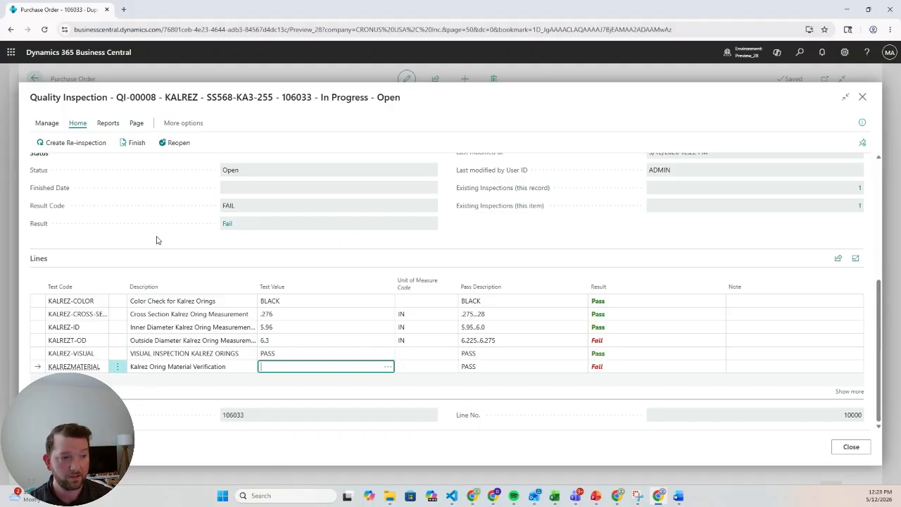
type("PASS")
key("Tab")
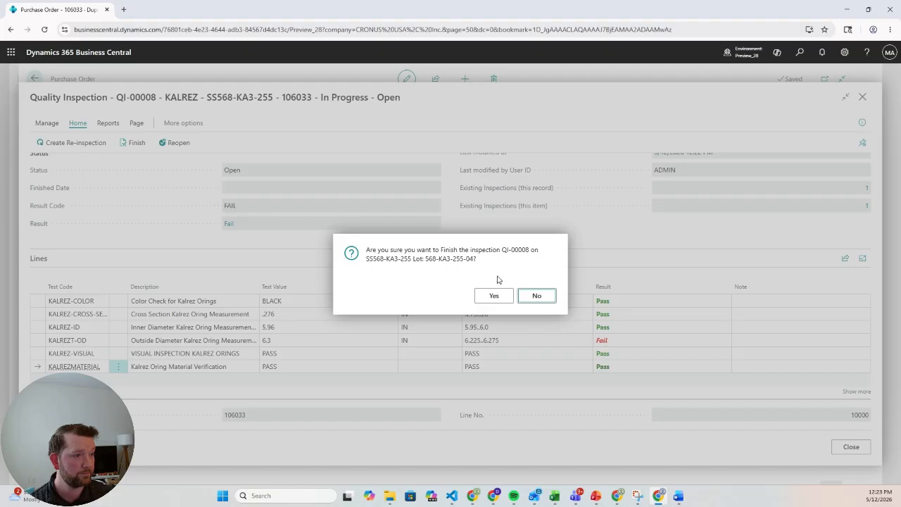
- Confirm finishing the quality inspection and close it to return to the purchase order
left_click(496, 298)
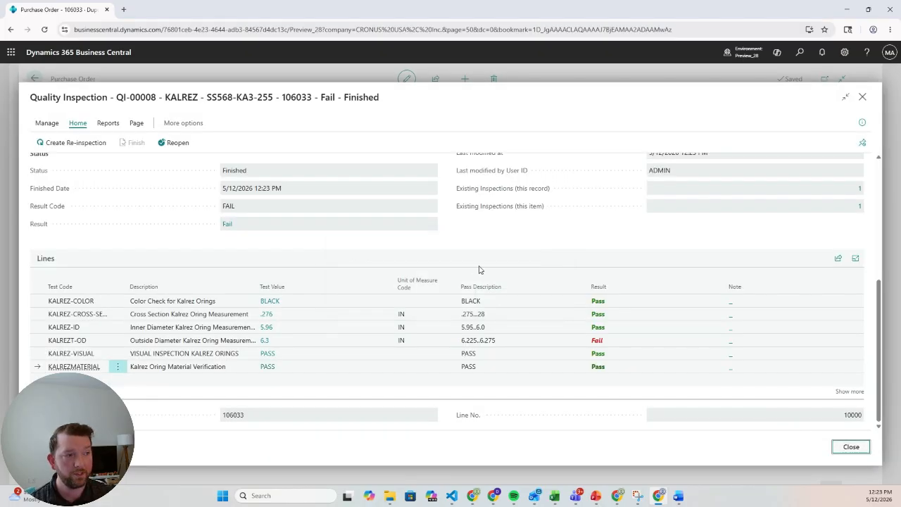
key("Escape")
- Open the O-ring item's card from the purchase line and view its item availability by lot
left_click(165, 343)
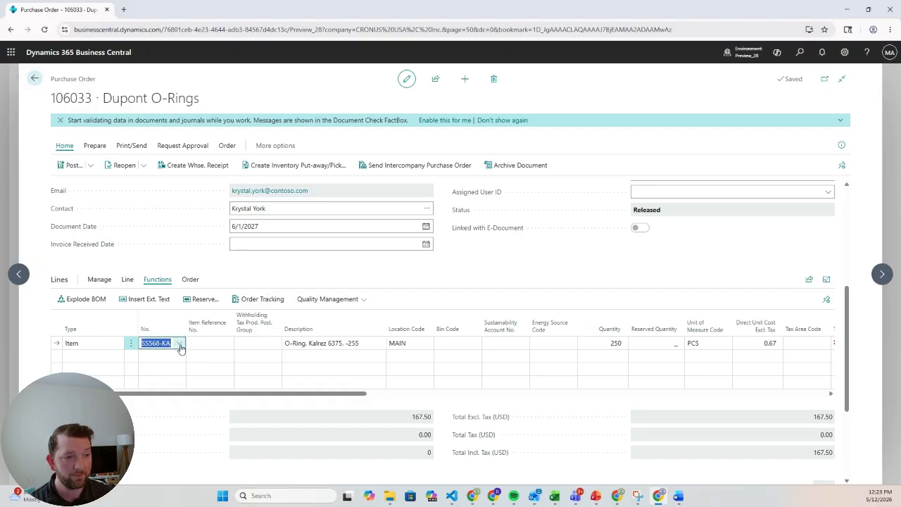
left_click(180, 346)
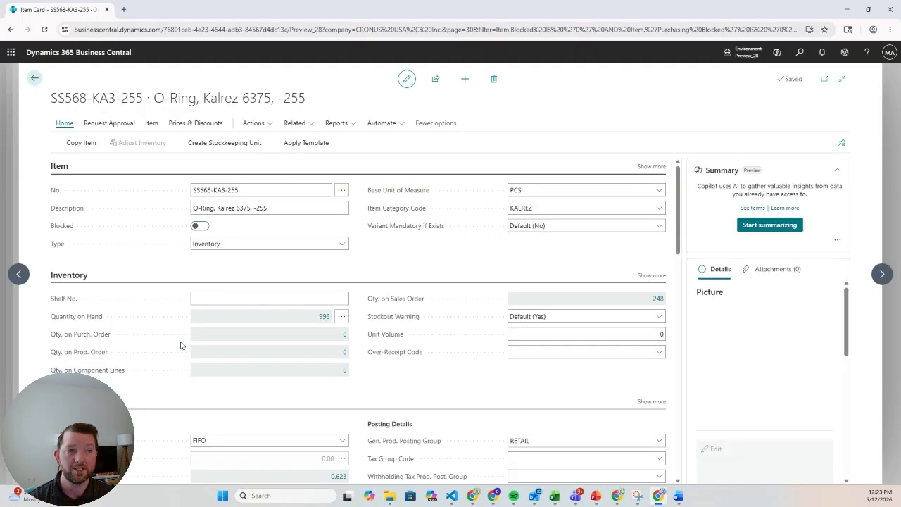
left_click(304, 127)
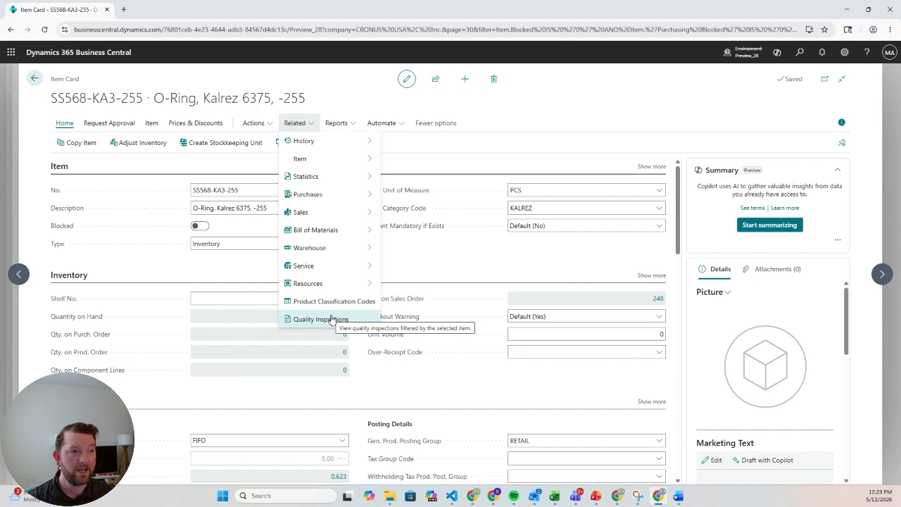
left_click(151, 123)
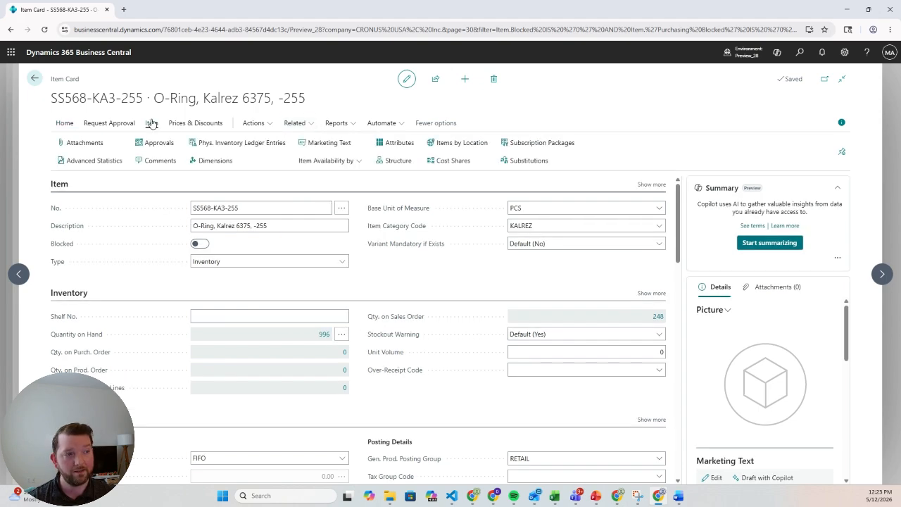
left_click(332, 162)
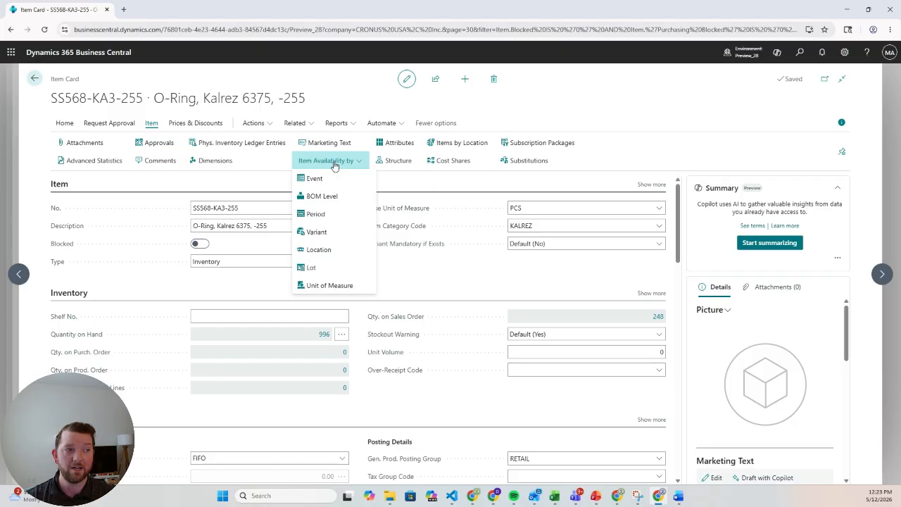
left_click(331, 268)
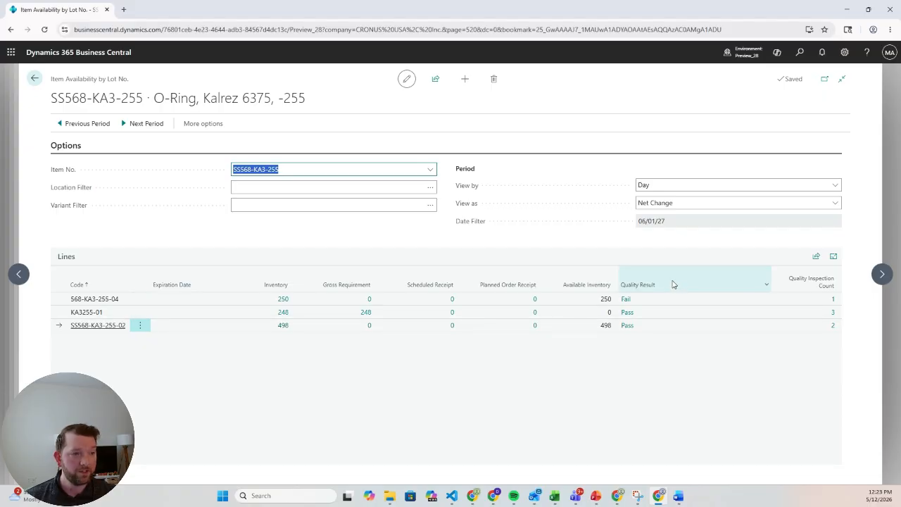
- Select the 568-KA3-255-04 lot line to review its quality result, then go back
left_click(99, 302)
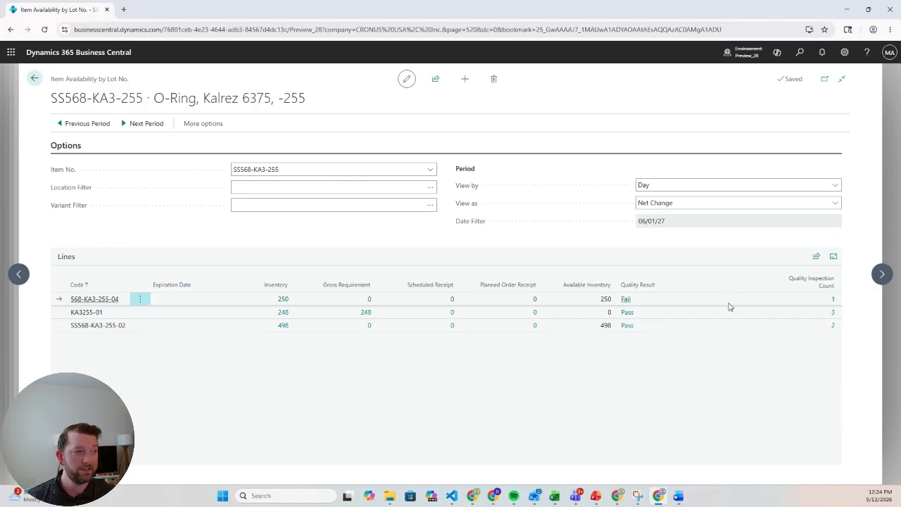
left_click(34, 78)
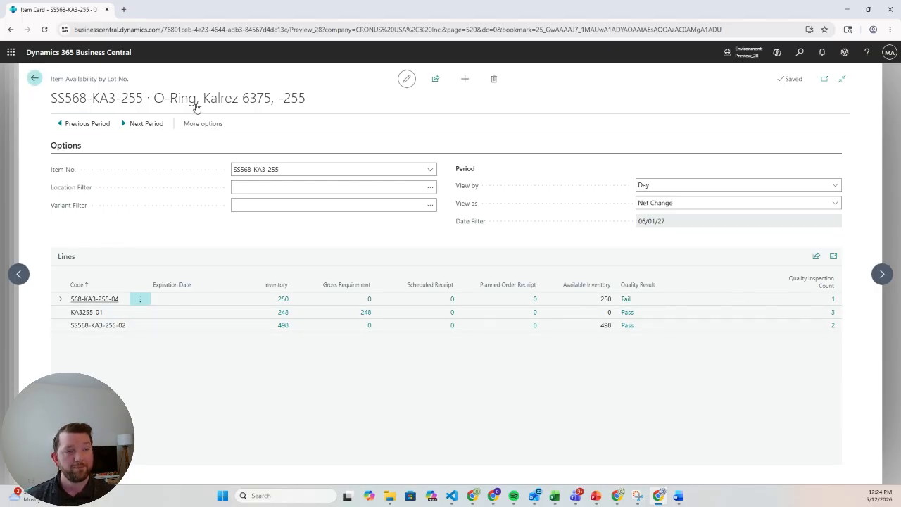